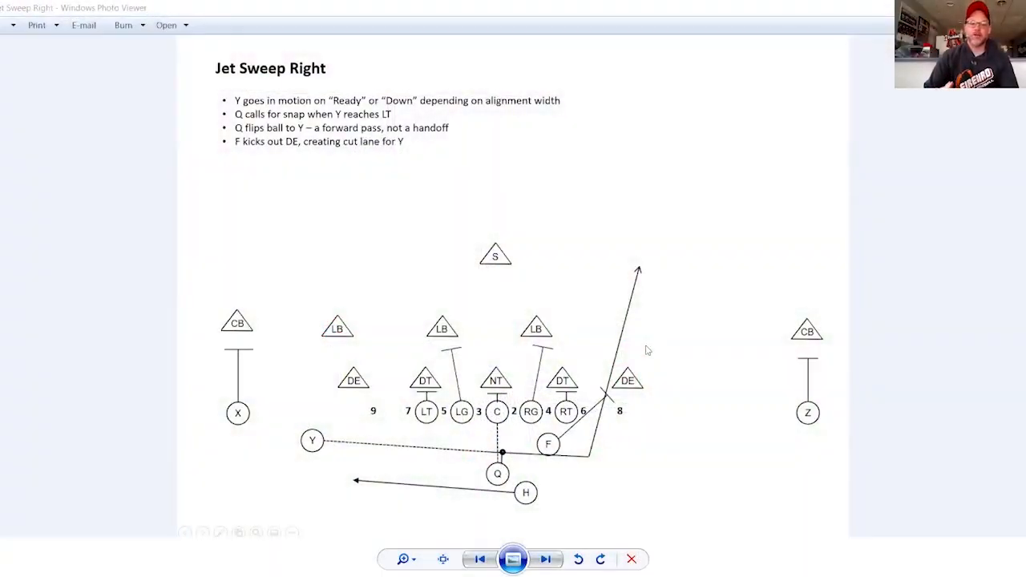
Step: Advance to the next image, the Jet Fake Option Left play diagram
{"action": "key", "text": "Right"}
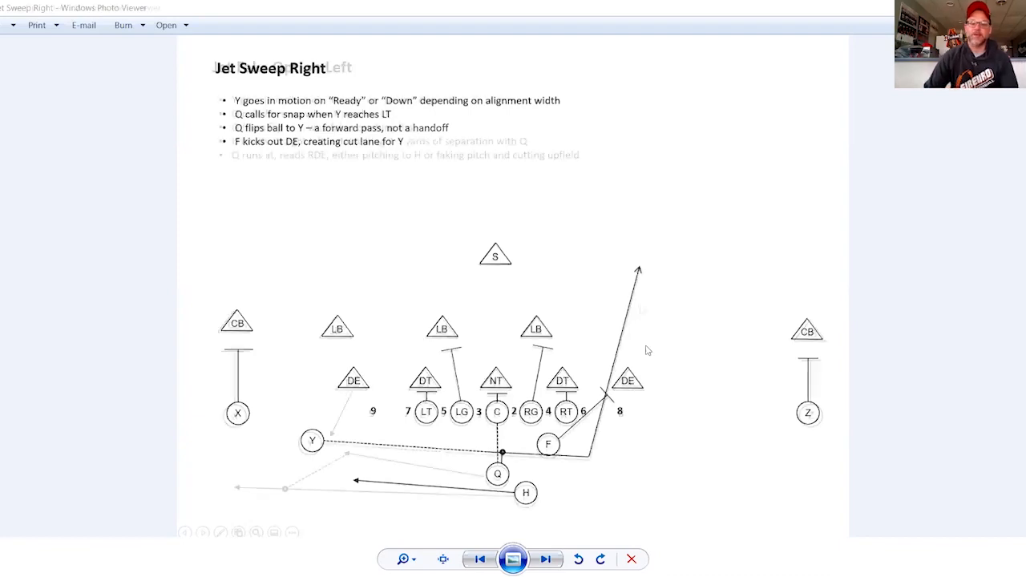